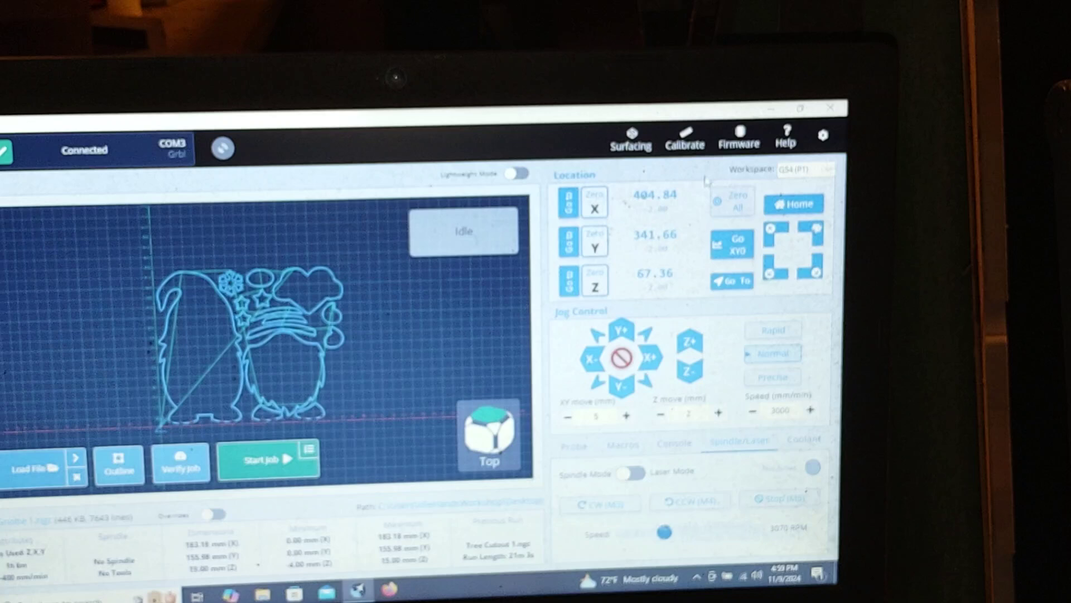
# Step: Open the Firmware Tool to view the Generic CNC profile's GRBL settings
pyautogui.click(740, 142)
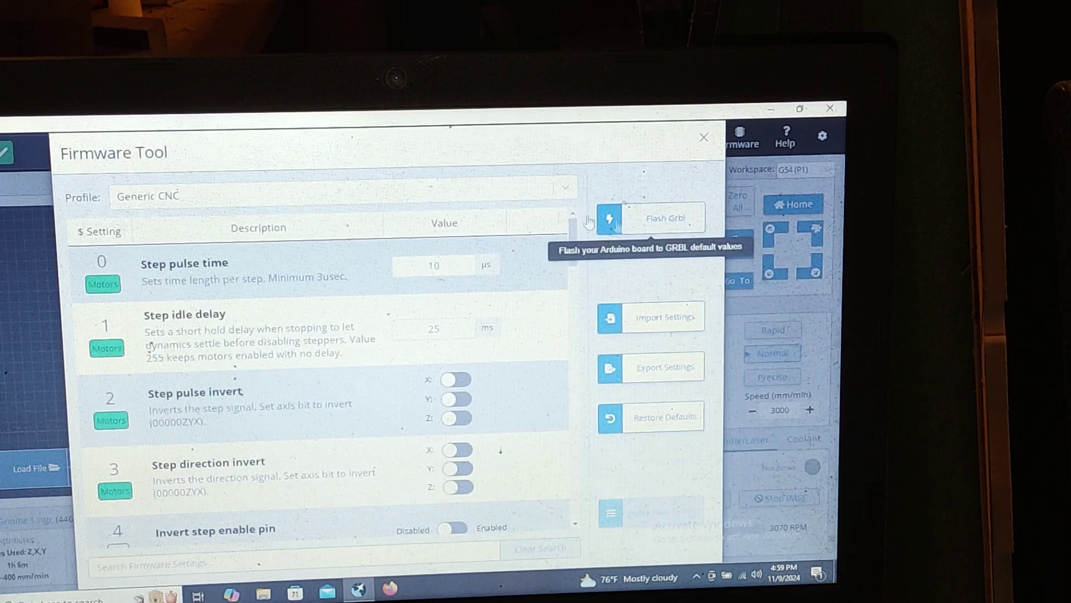
pyautogui.click(568, 196)
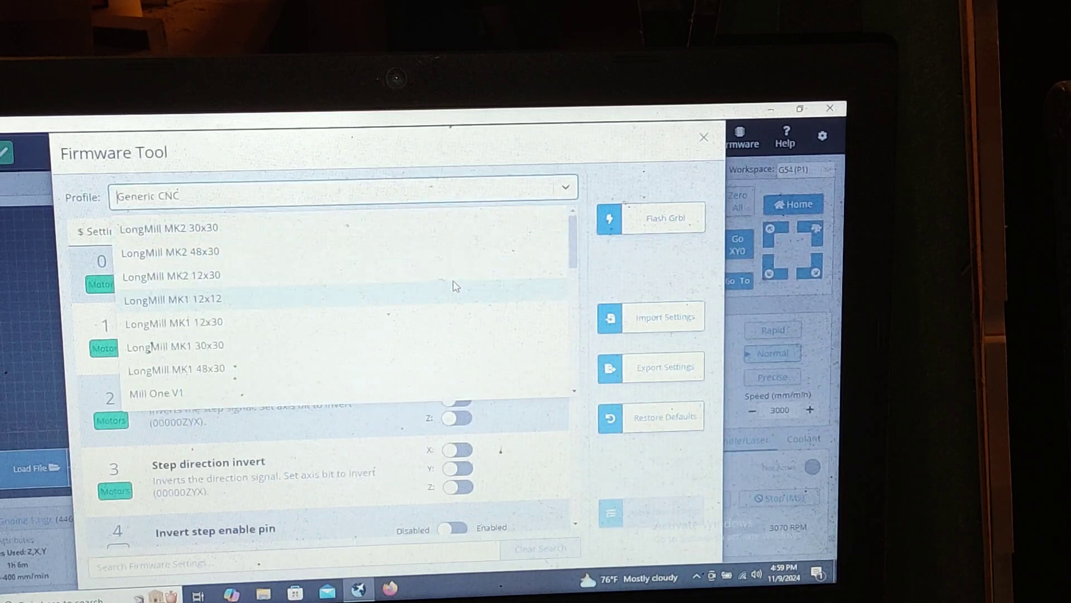
pyautogui.scroll(-3, 453, 287)
pyautogui.scroll(-3, 453, 287)
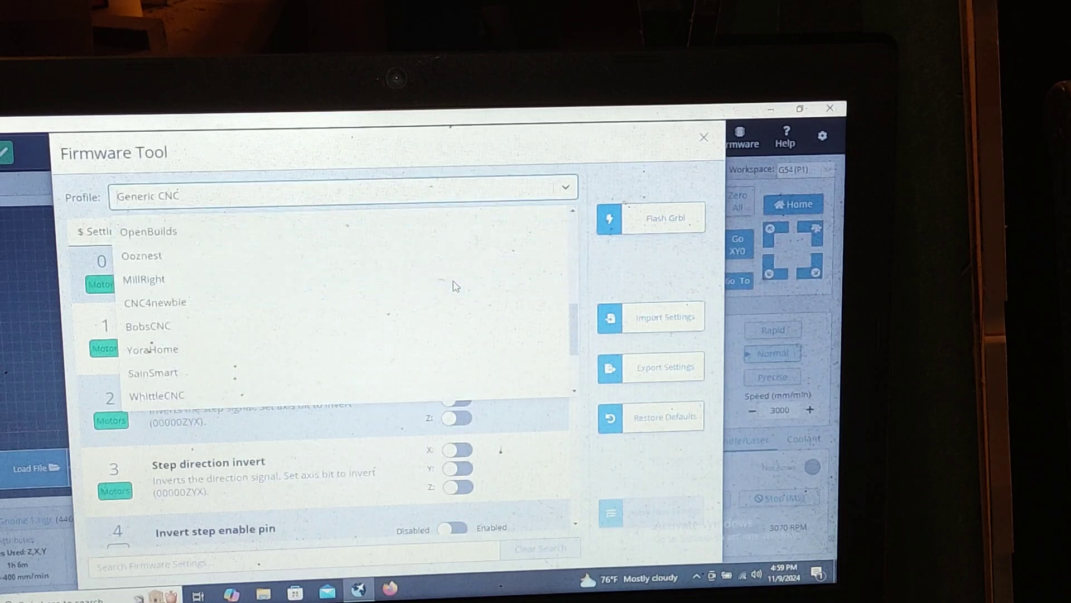
pyautogui.scroll(-2, 453, 287)
pyautogui.scroll(-2, 453, 286)
pyautogui.scroll(3, 452, 287)
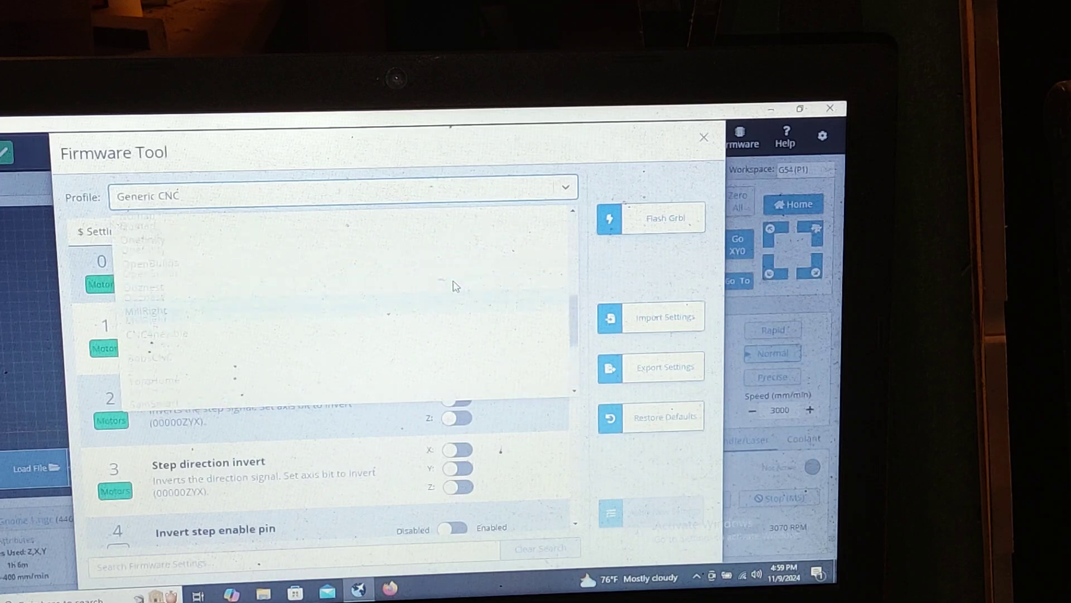
pyautogui.scroll(2, 453, 287)
pyautogui.scroll(3, 453, 286)
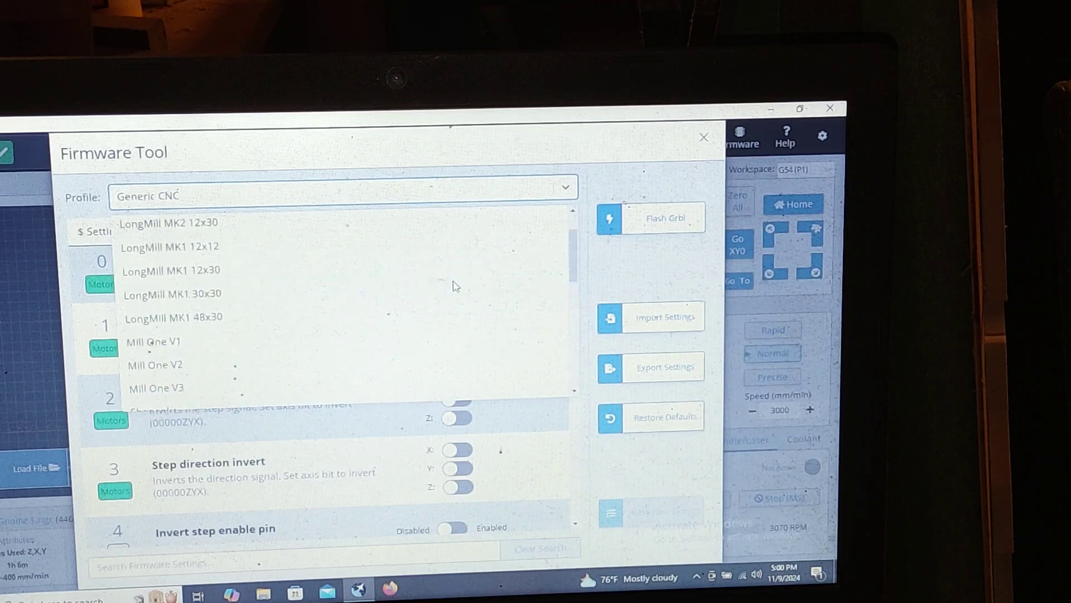
pyautogui.scroll(1, 453, 286)
pyautogui.click(593, 157)
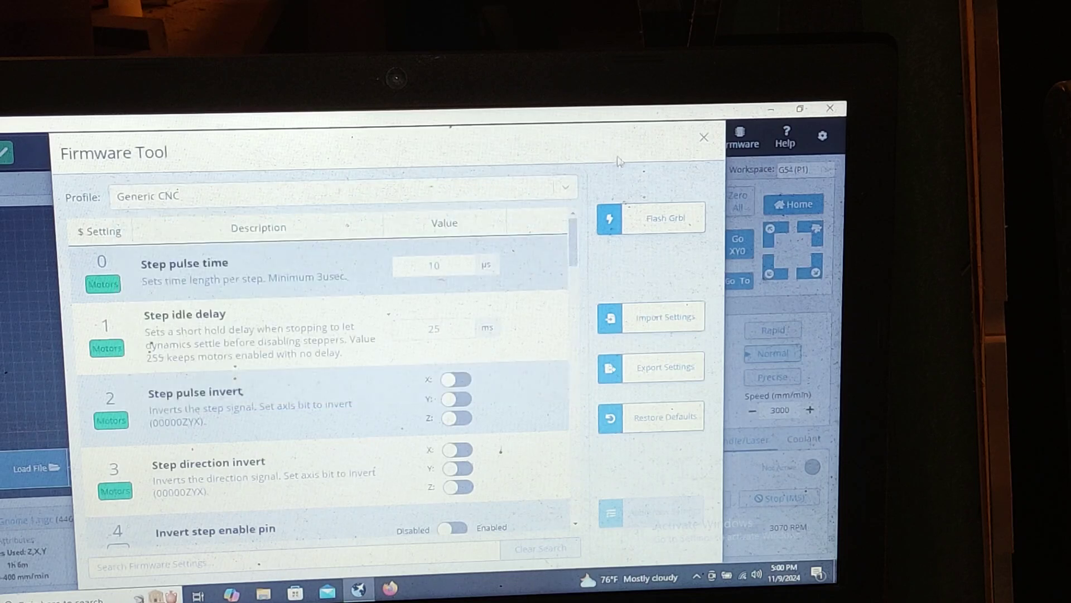
# Step: Close the Firmware Tool without flashing, back to the loaded gnome toolpath
pyautogui.click(704, 139)
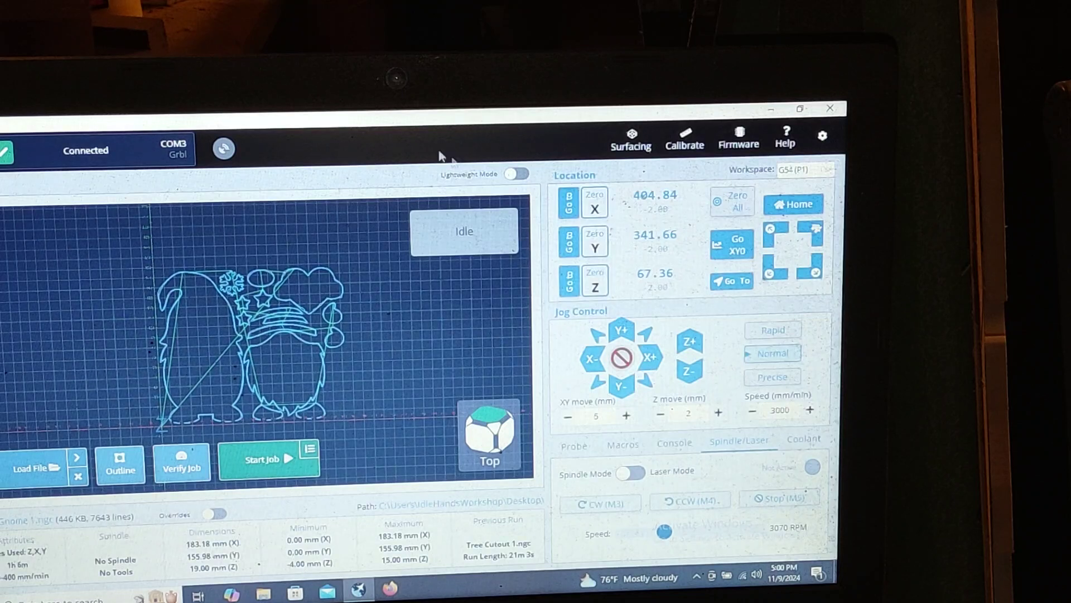